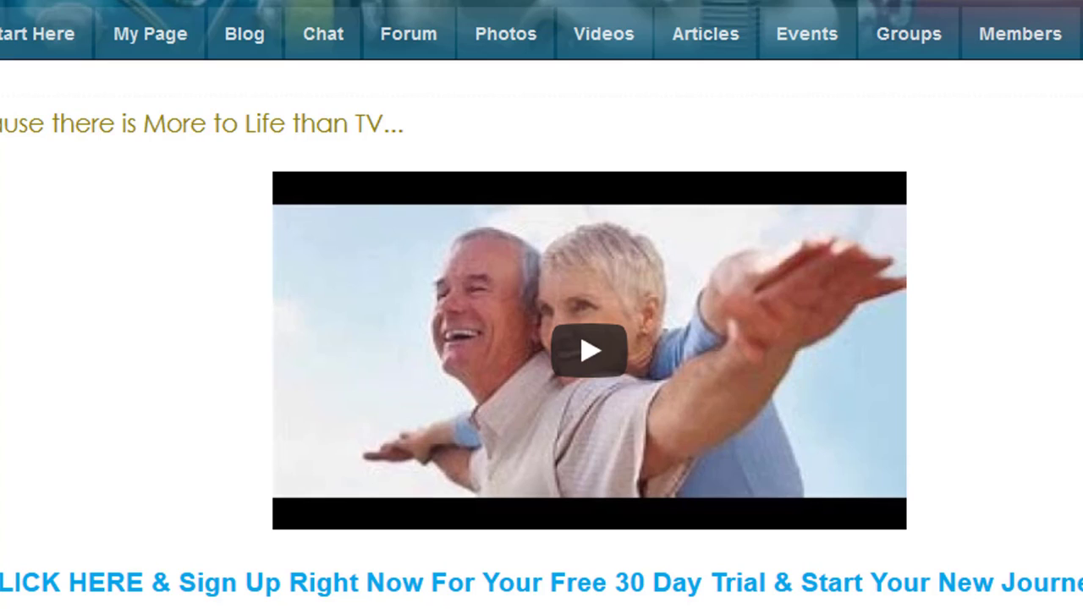
# Load the Chat page and look over the Main Room, Colorado rooms and direct-message contacts.
pyautogui.click(318, 53)
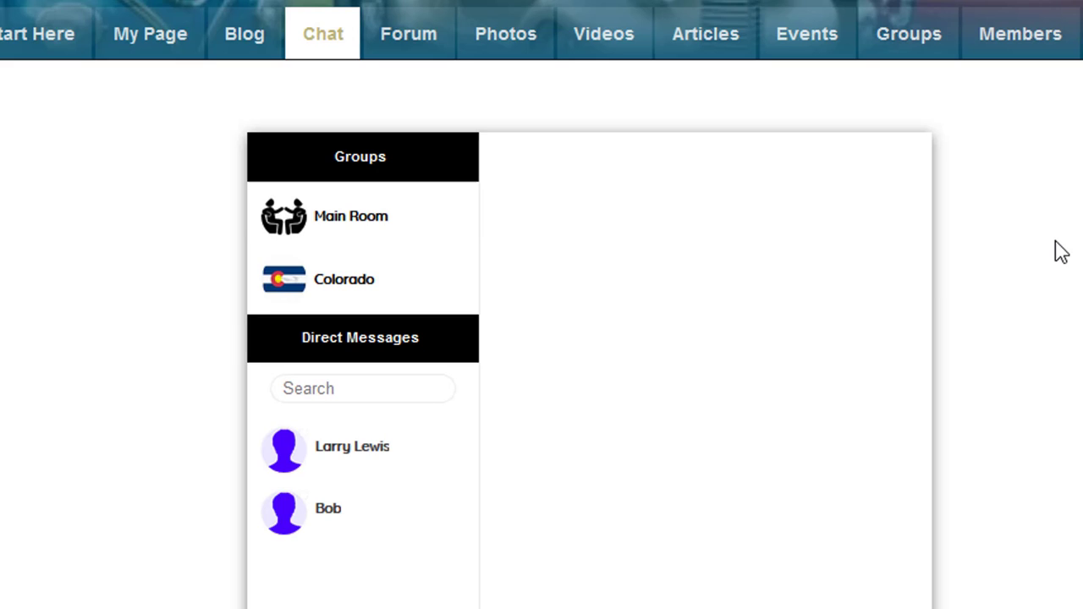
pyautogui.scroll(-1, 1061, 252)
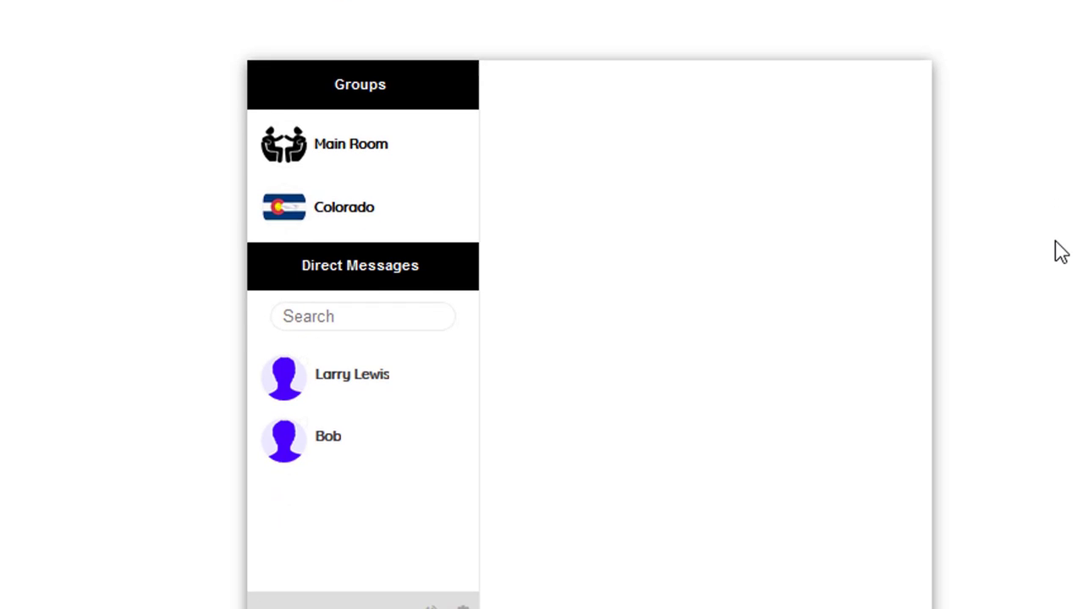
pyautogui.scroll(1, 1060, 252)
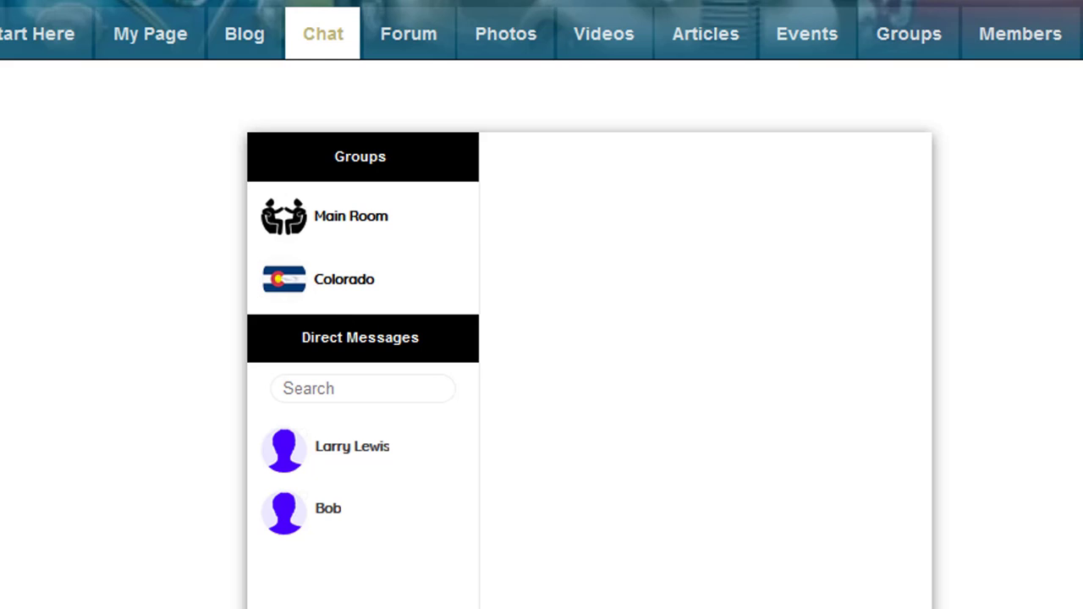
# Search Direct Messages for the member by full name and start a conversation with her.
pyautogui.click(345, 389)
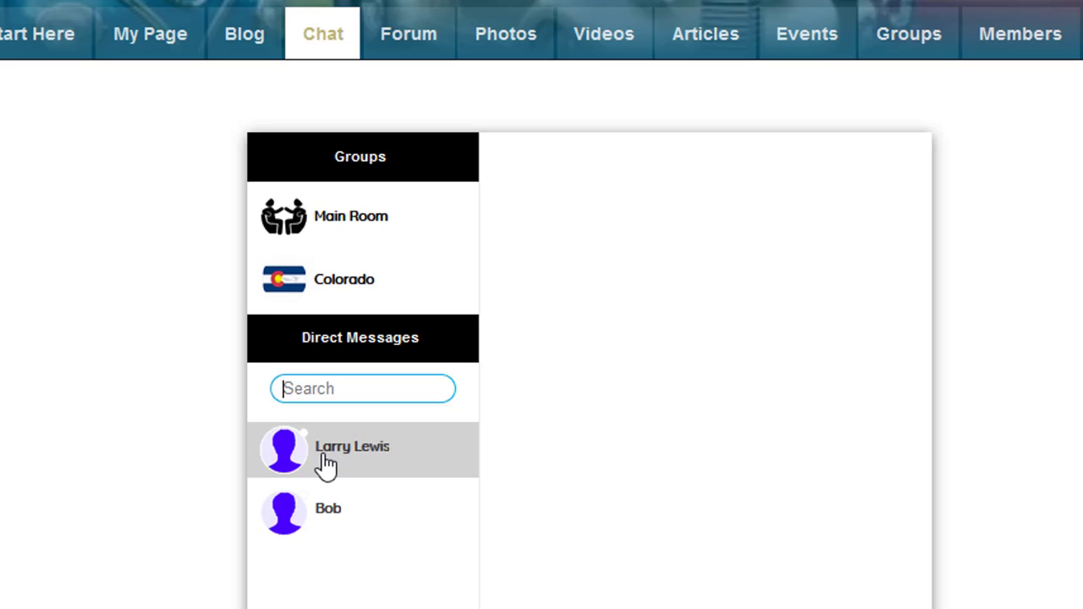
pyautogui.click(314, 388)
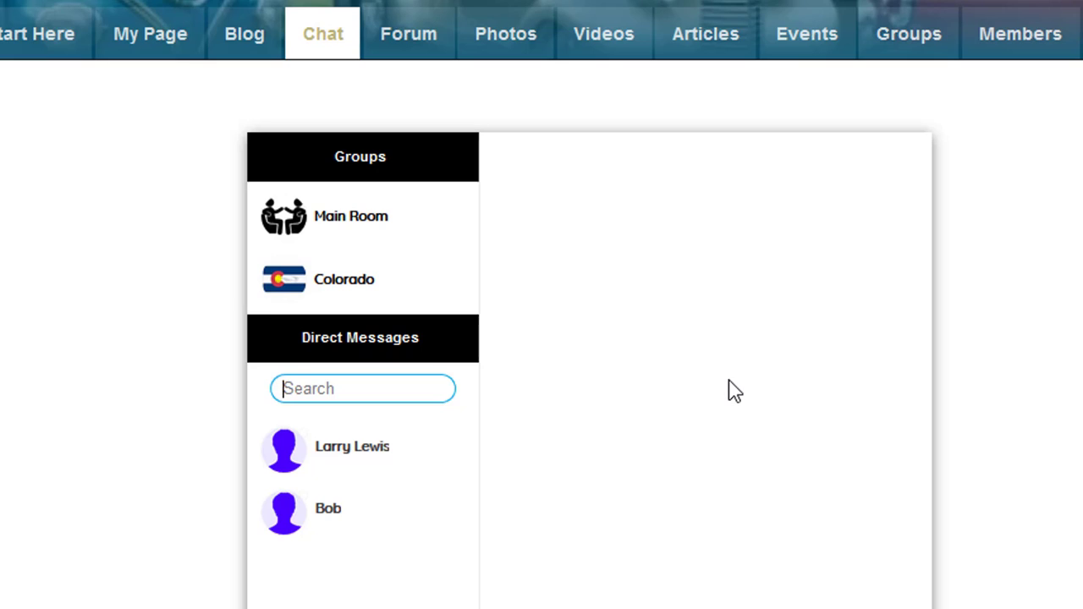
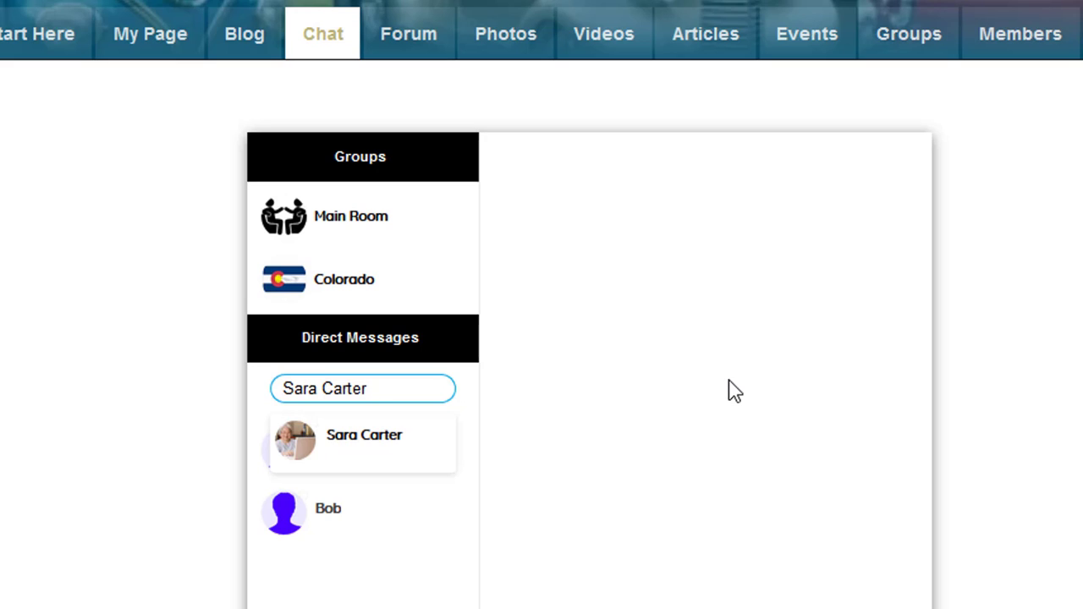
pyautogui.click(342, 451)
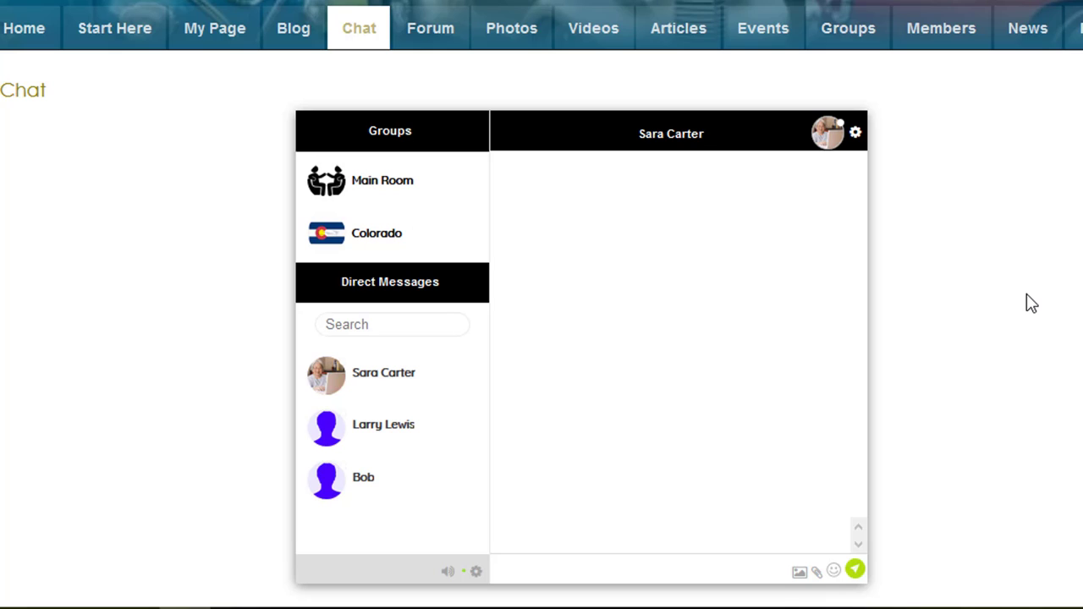
# Send a 'Good Morning' greeting addressed to the member by first name.
pyautogui.write('Good Morn')
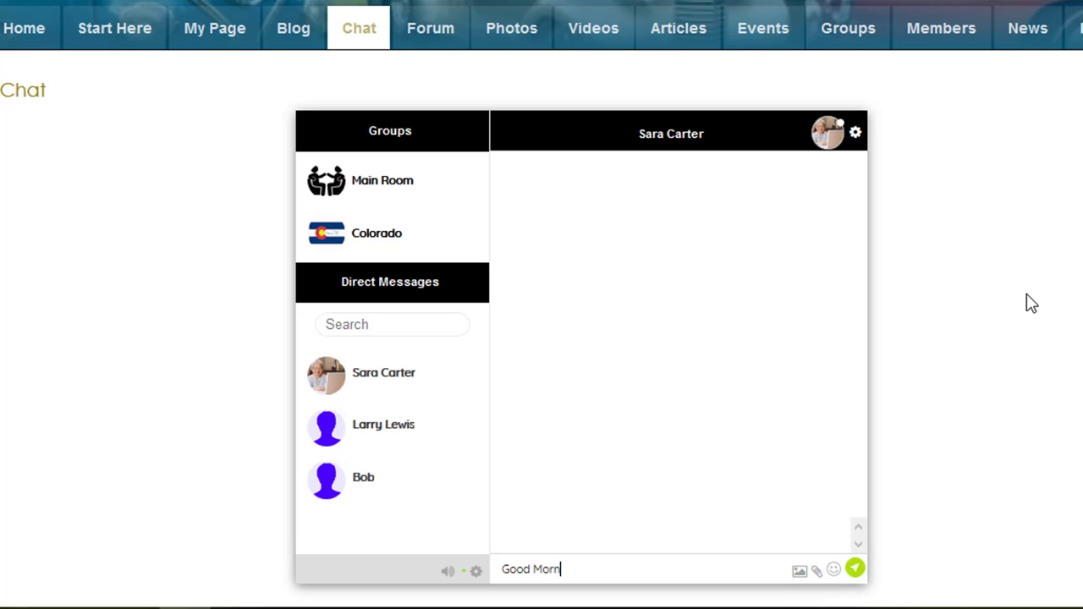
pyautogui.write('ing Sara')
pyautogui.press('Return')
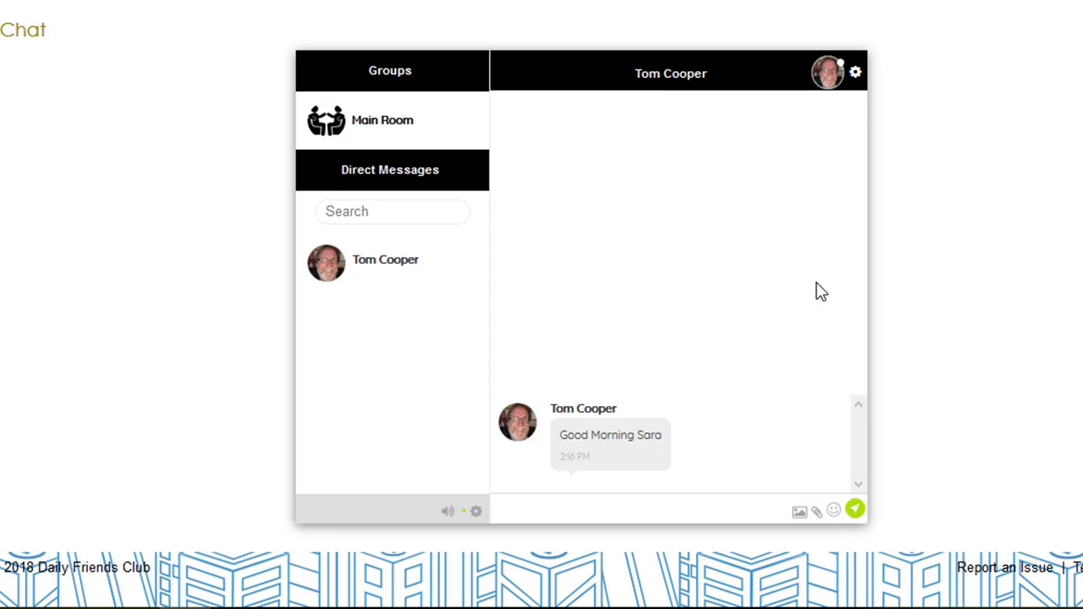
# From the recipient's chat window, send back a 'Good Morning' reply.
pyautogui.write('Good Morn')
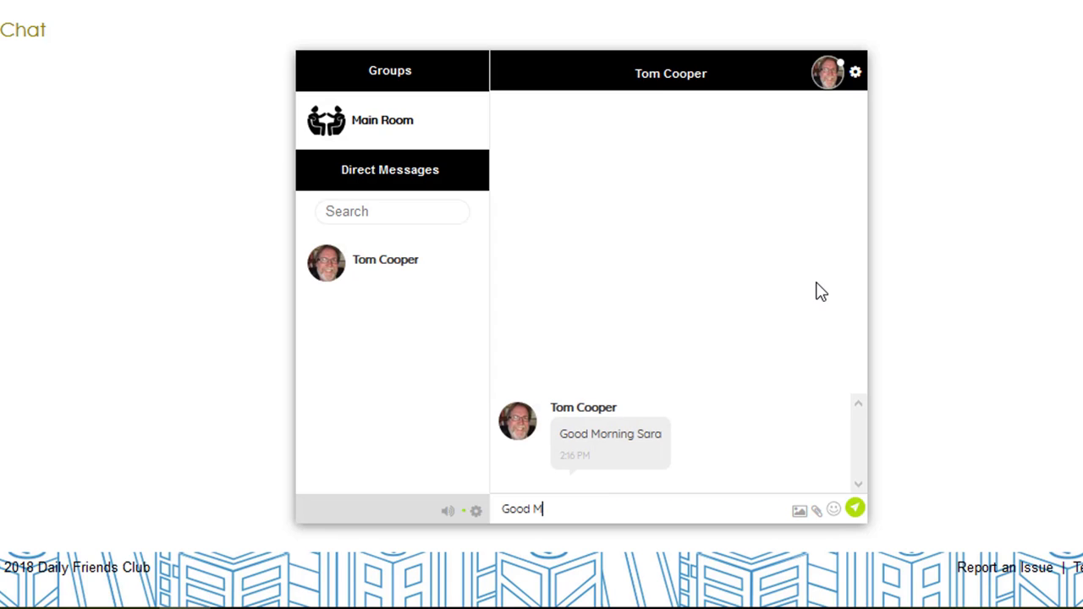
pyautogui.write('ing Time')
pyautogui.click(855, 510)
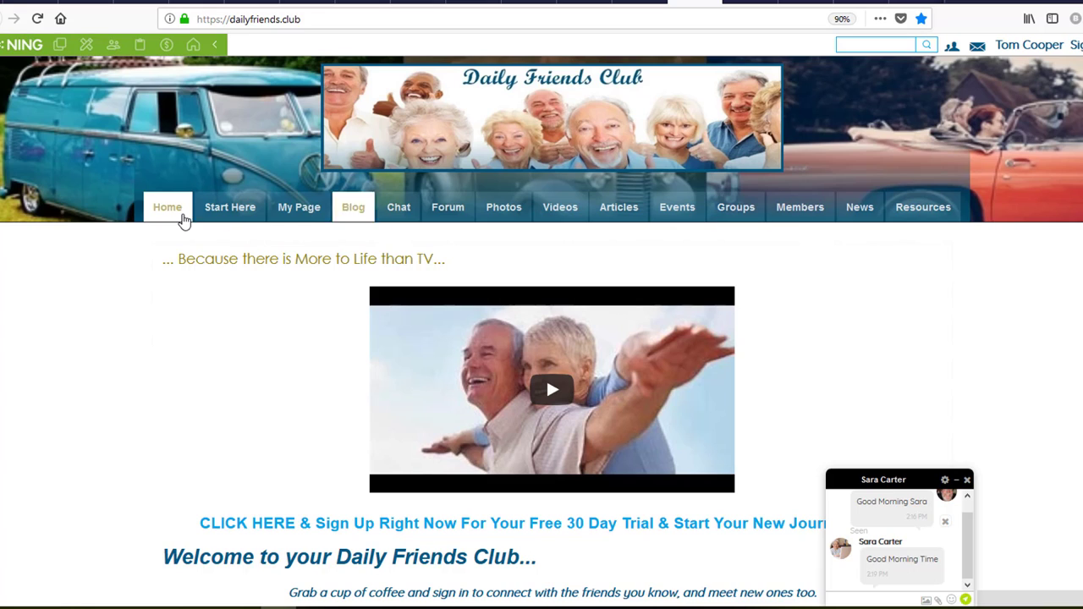
# Switch to My Page while the conversation stays open in the bottom-right chat popup.
pyautogui.click(281, 208)
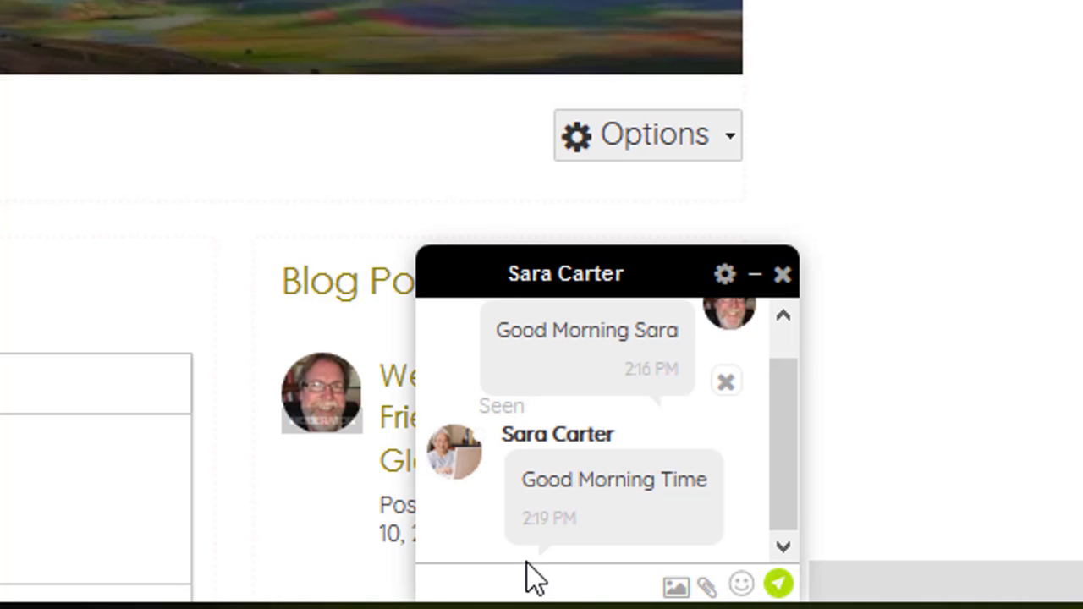
# Send 'How are you today? Lunch was great.' from the chat popup's message box.
pyautogui.click(504, 574)
pyautogui.write('How are you today')
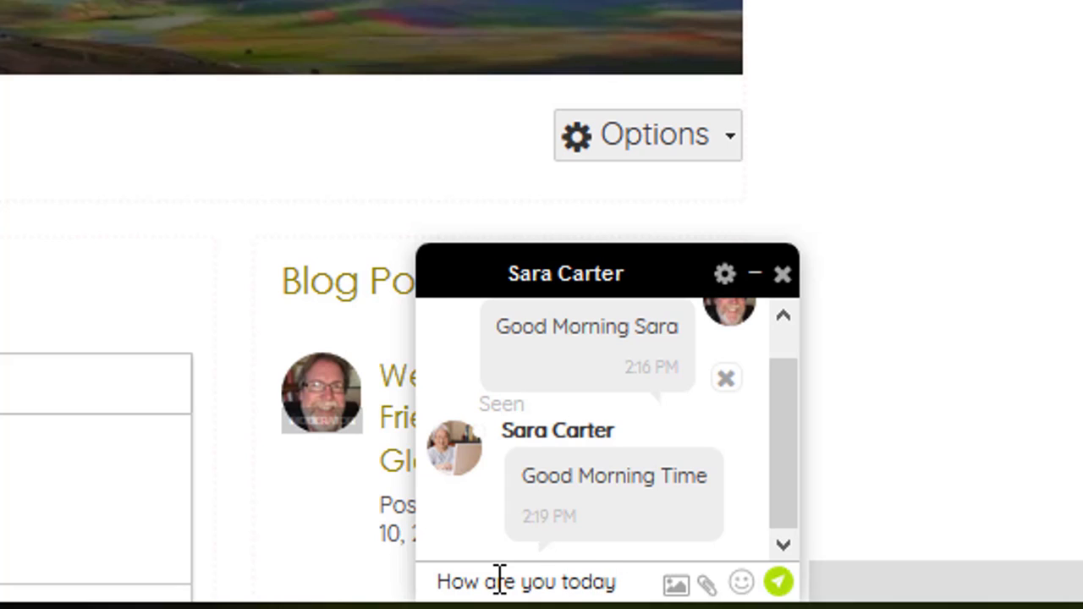
pyautogui.write('? Lunch')
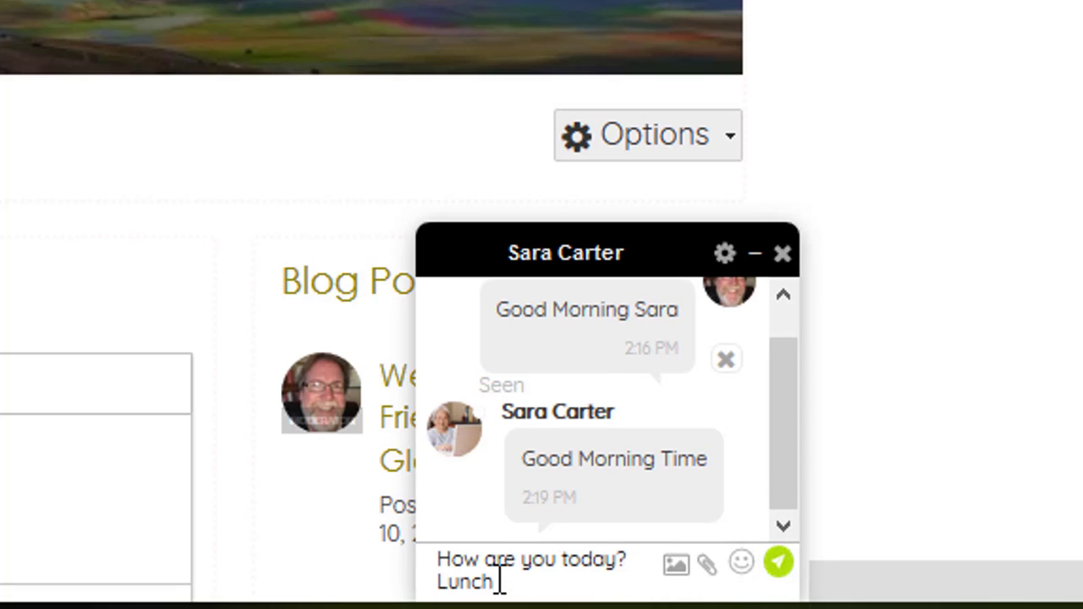
pyautogui.write(' was great.')
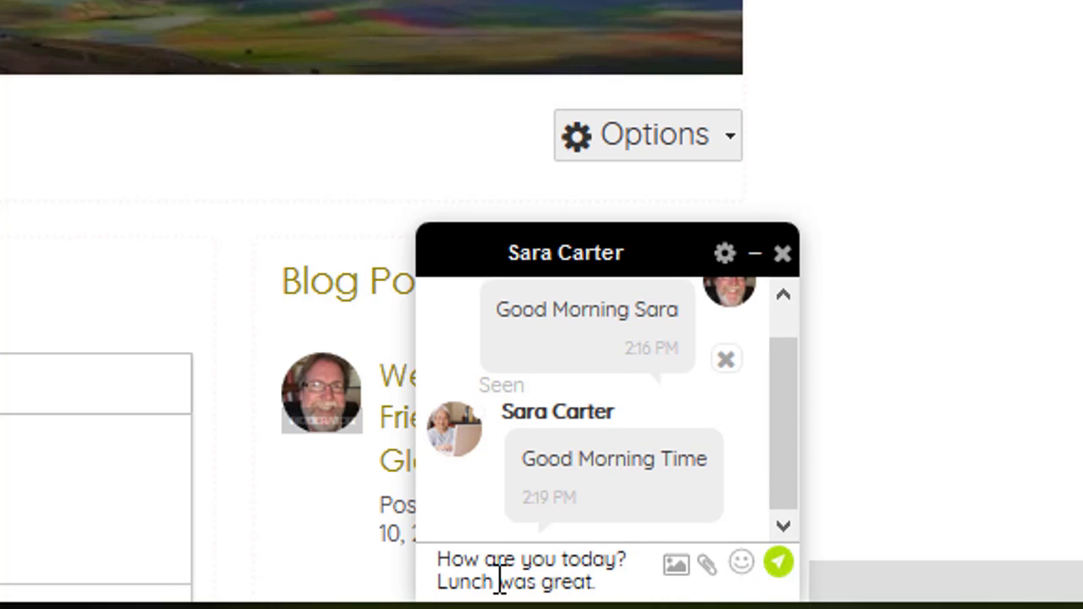
pyautogui.press('Return')
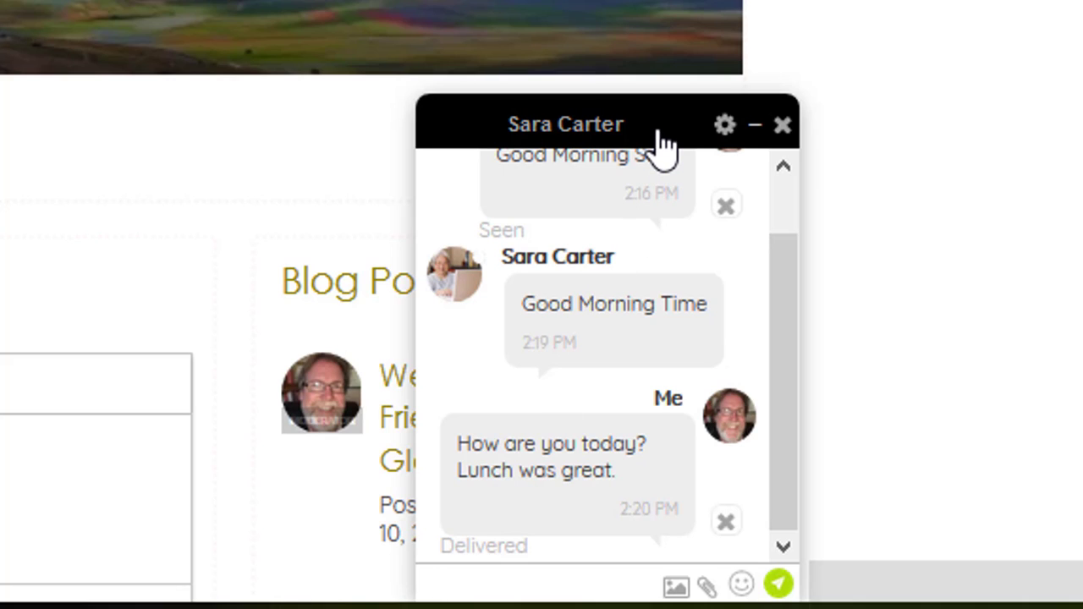
# Show the chat popup's settings menu with Add member, Delete conversation and Block options.
pyautogui.click(726, 127)
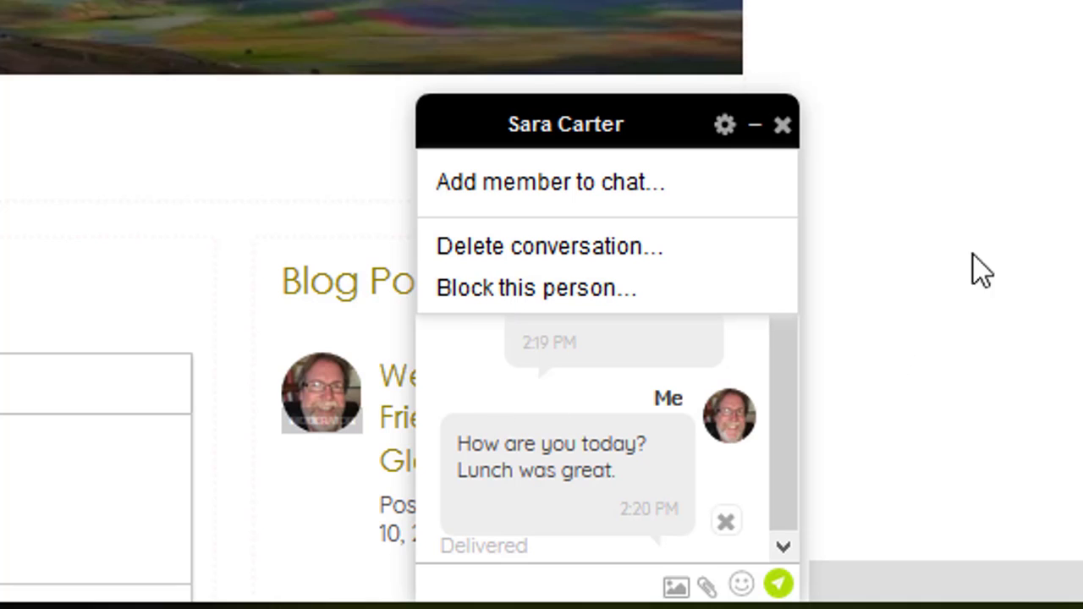
# Dismiss the settings menu and minimize the chat popup to a bar.
pyautogui.click(1022, 135)
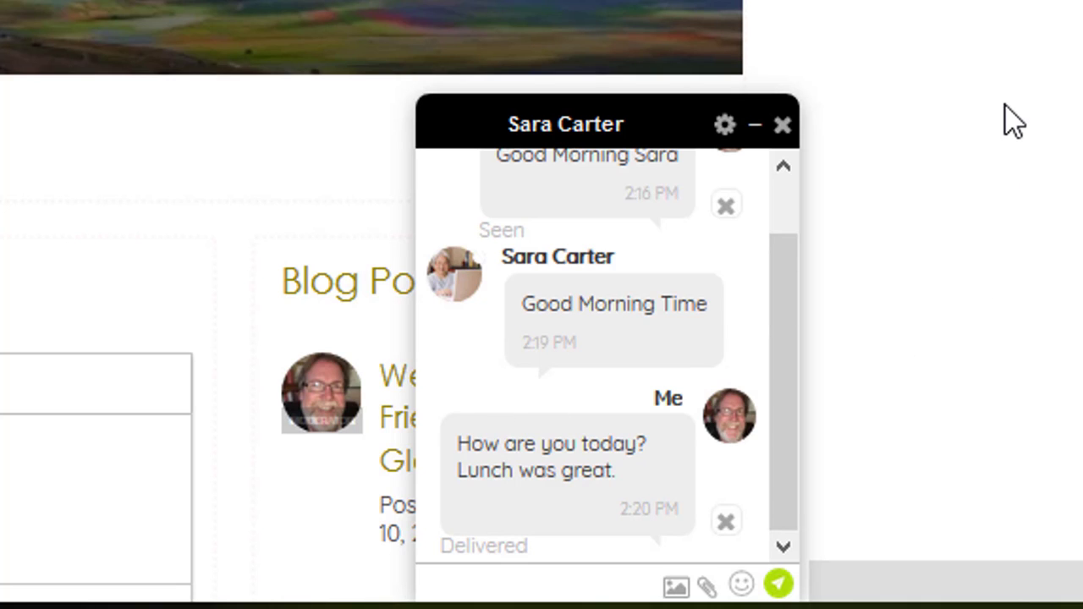
pyautogui.click(763, 133)
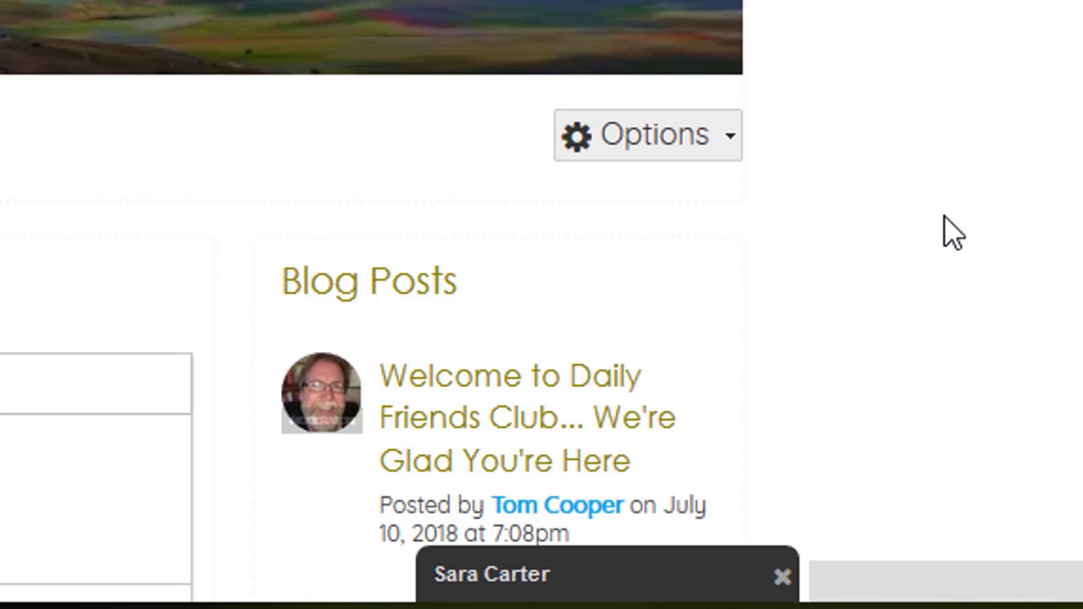
pyautogui.scroll(-3, 944, 217)
pyautogui.scroll(2, 945, 217)
pyautogui.scroll(-5, 945, 217)
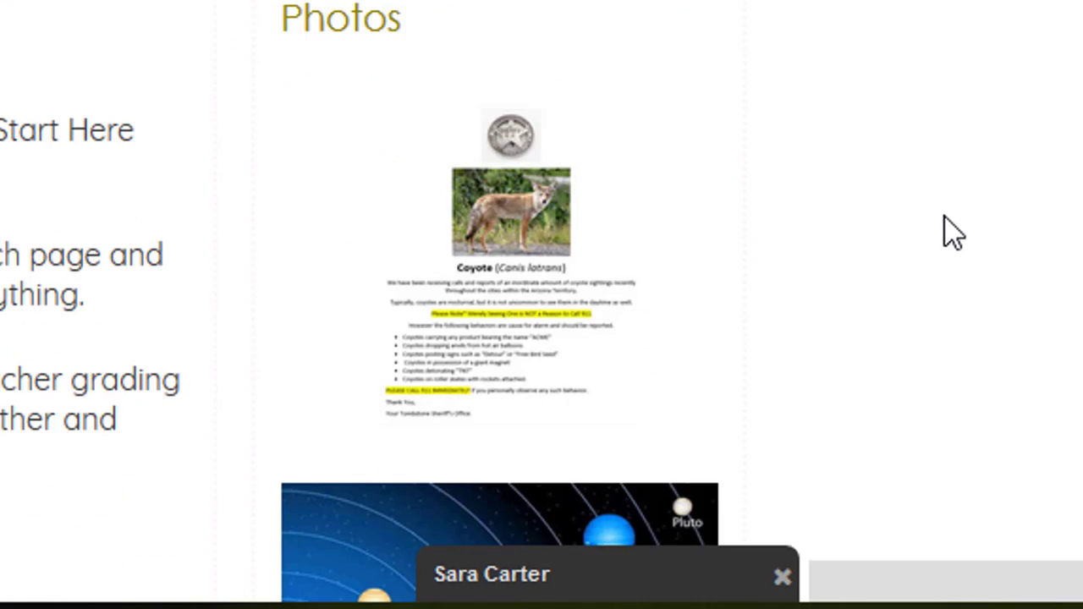
pyautogui.scroll(-5, 945, 218)
pyautogui.scroll(10, 944, 217)
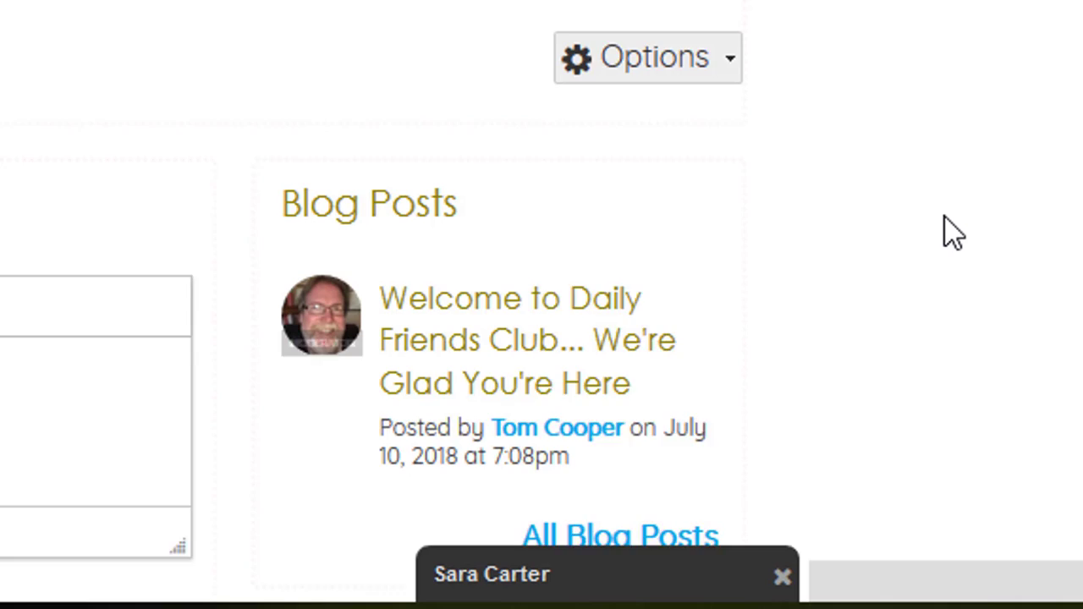
pyautogui.scroll(1, 945, 218)
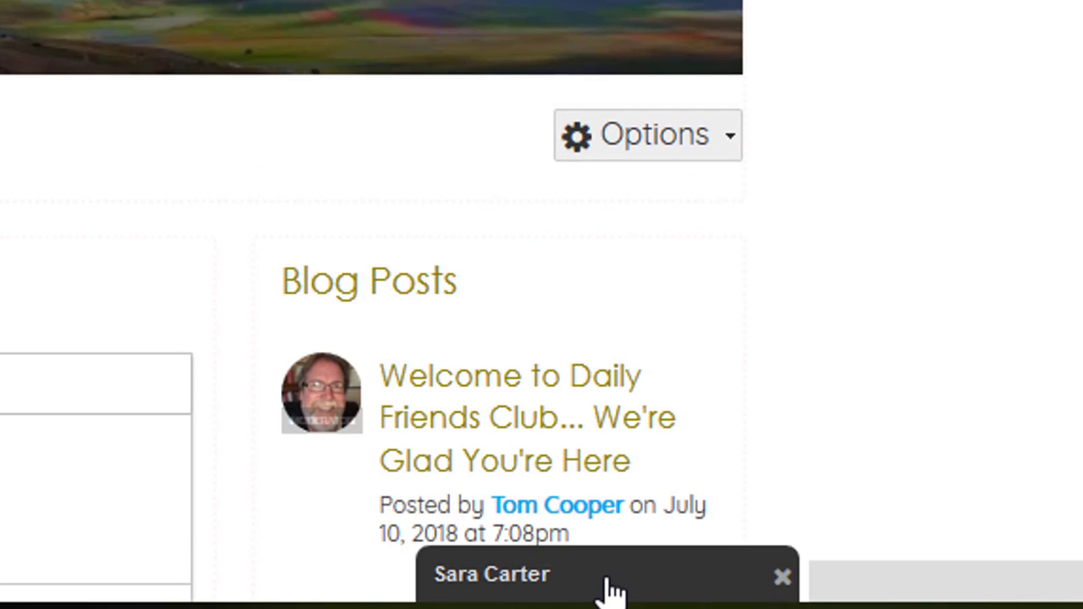
# Re-expand the minimized chat, then close the popup entirely.
pyautogui.click(507, 575)
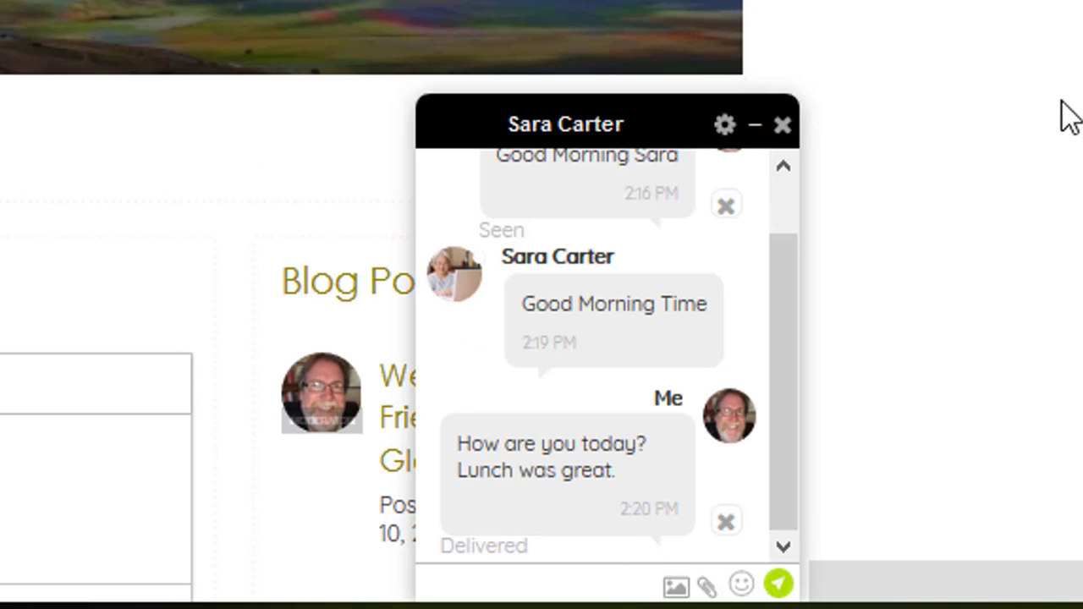
pyautogui.click(782, 127)
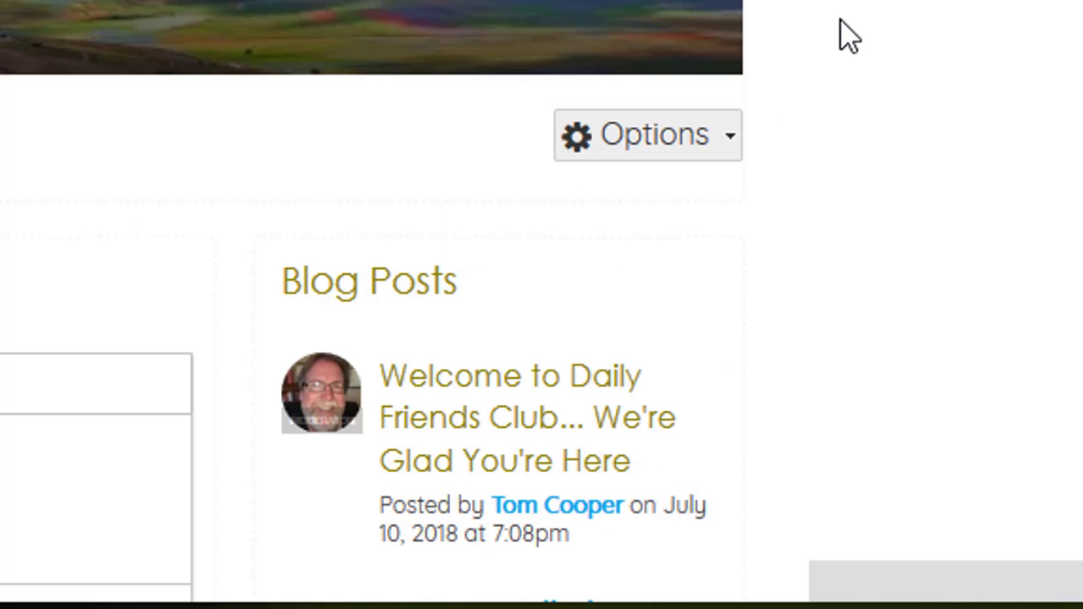
pyautogui.scroll(-4, 848, 36)
pyautogui.scroll(3, 849, 35)
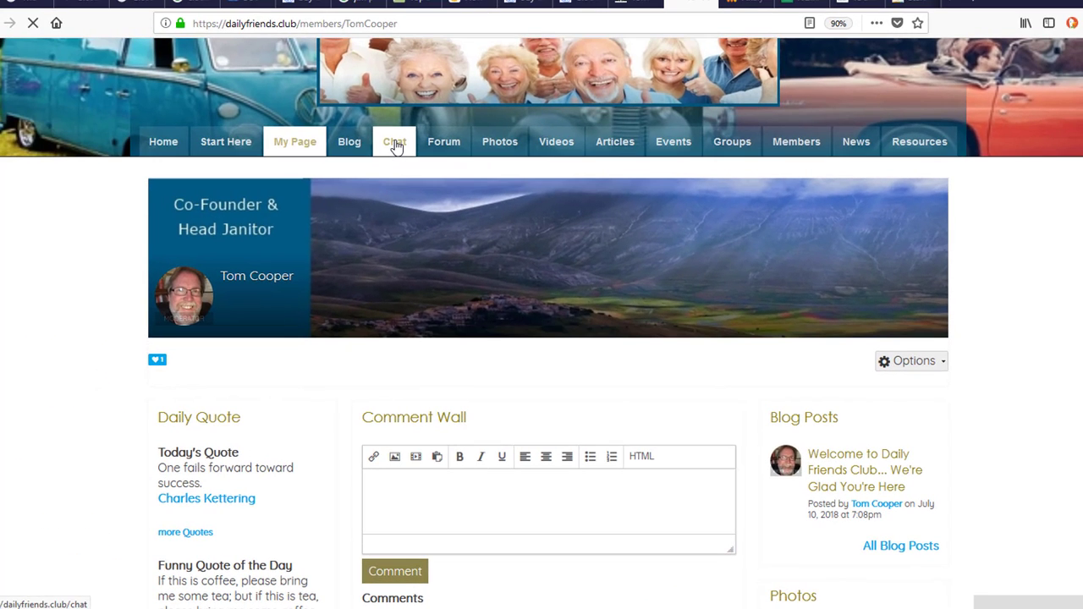
# On the Chat page, open the member's conversation and confirm Delete conversation from its settings.
pyautogui.click(394, 144)
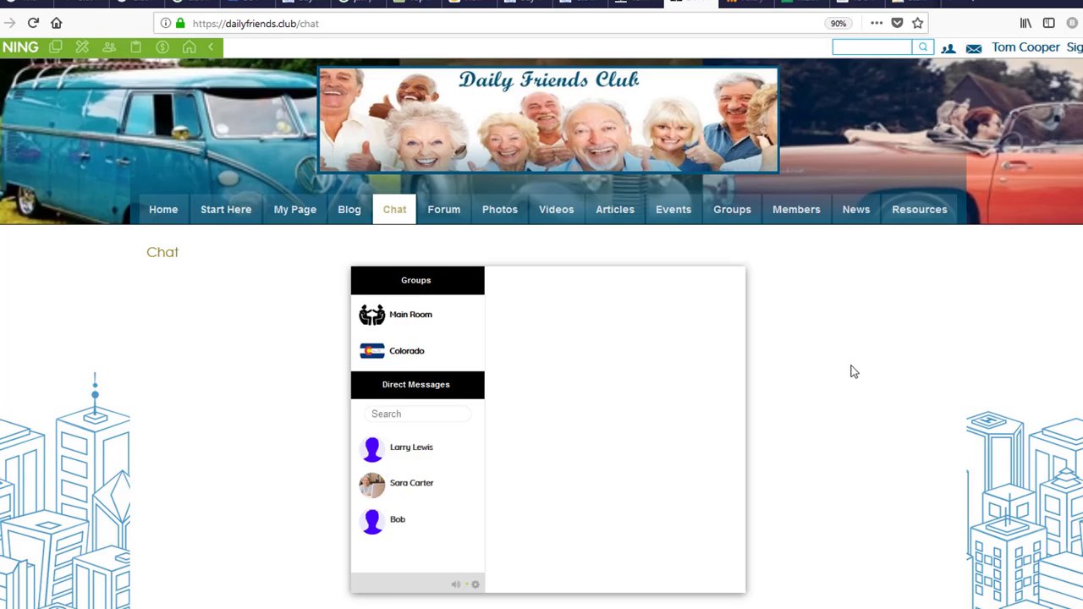
pyautogui.scroll(-1, 341, 499)
pyautogui.click(425, 448)
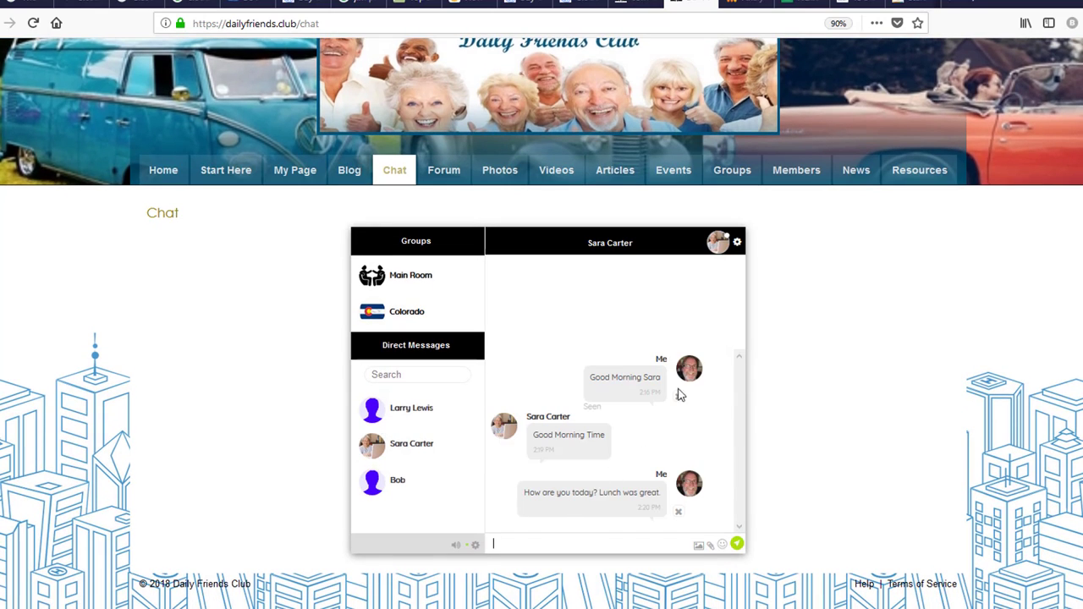
pyautogui.click(737, 243)
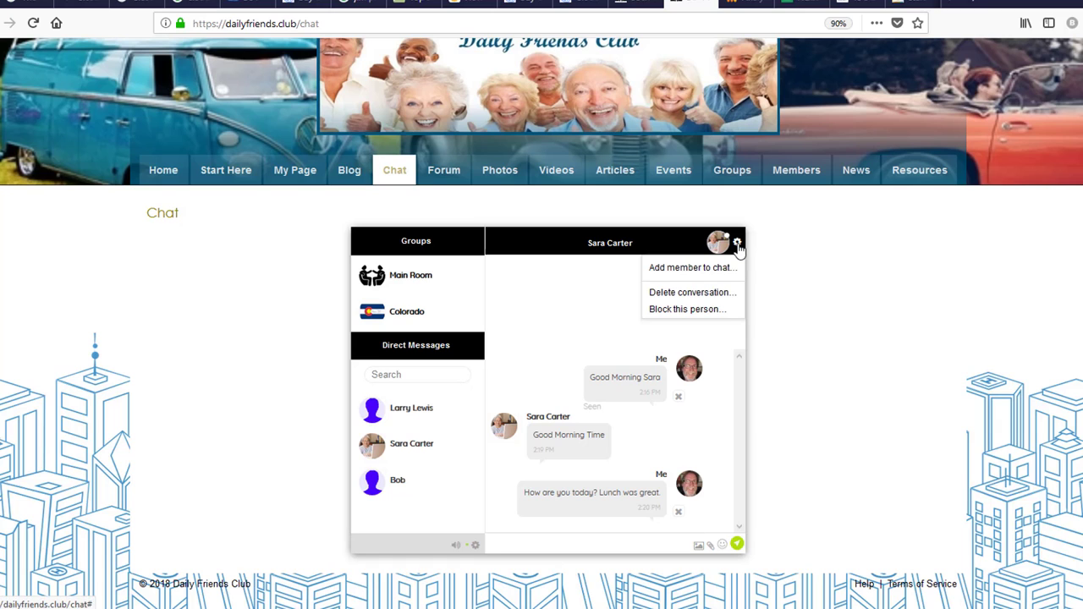
pyautogui.click(719, 293)
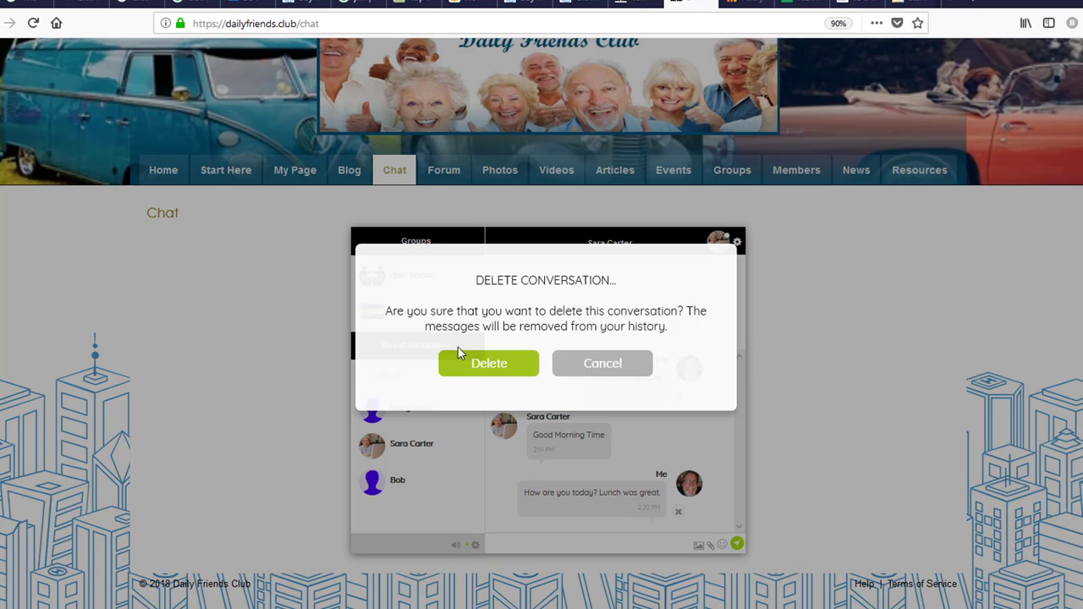
pyautogui.click(489, 364)
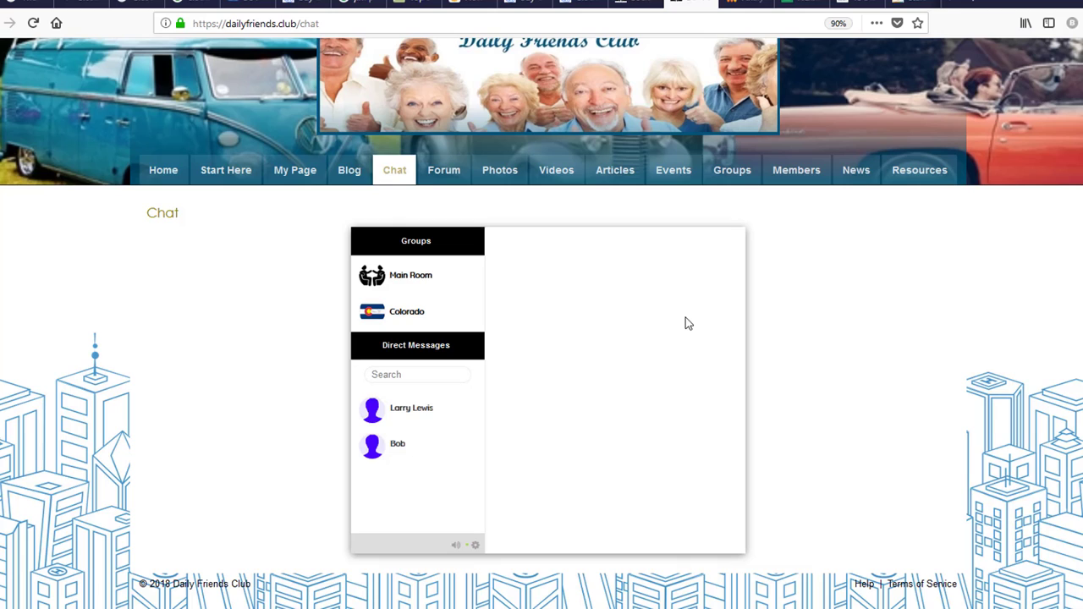
# Search Direct Messages for the deleted contact's name and open a new empty chat with her.
pyautogui.click(375, 374)
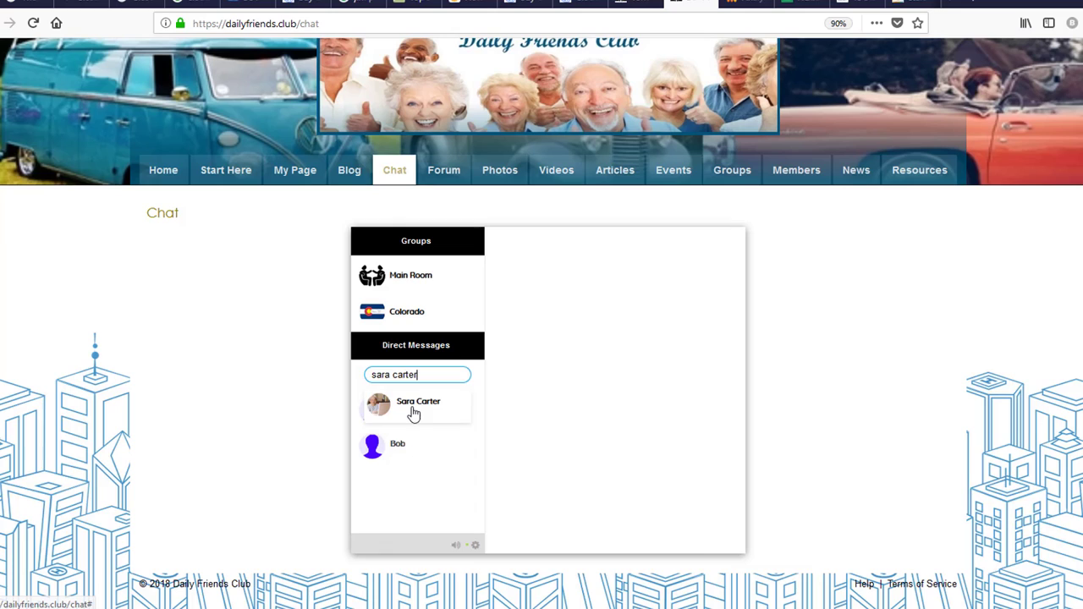
pyautogui.click(413, 411)
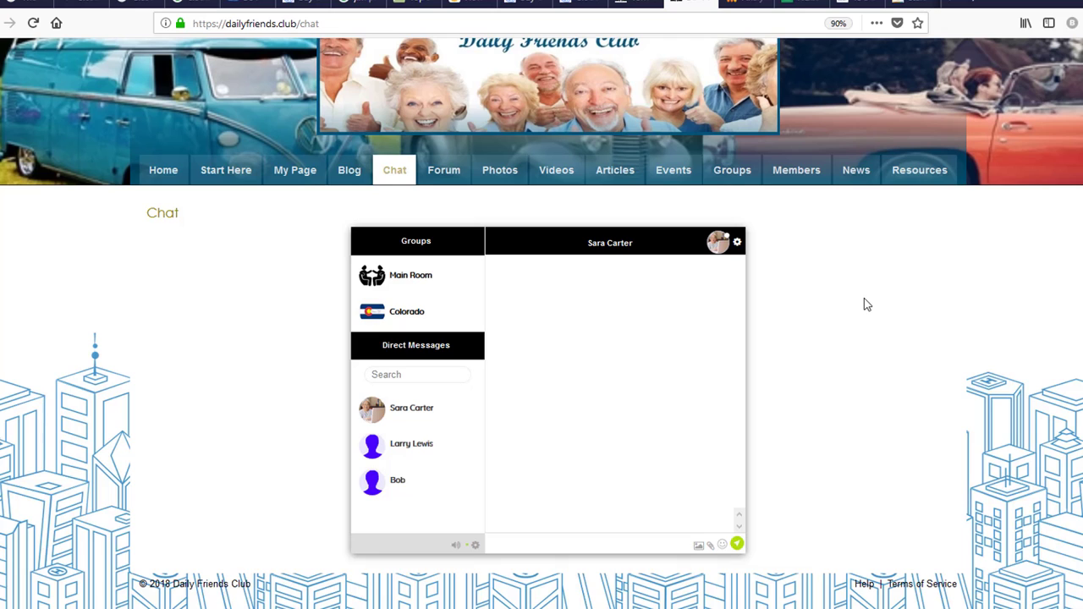
pyautogui.scroll(1, 864, 298)
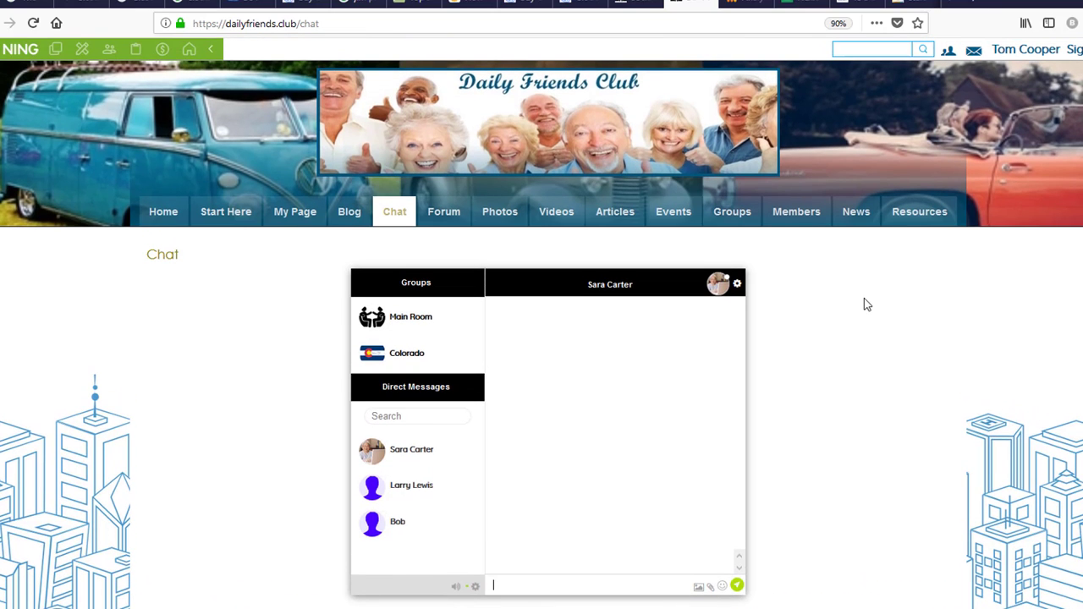
pyautogui.scroll(-1, 863, 299)
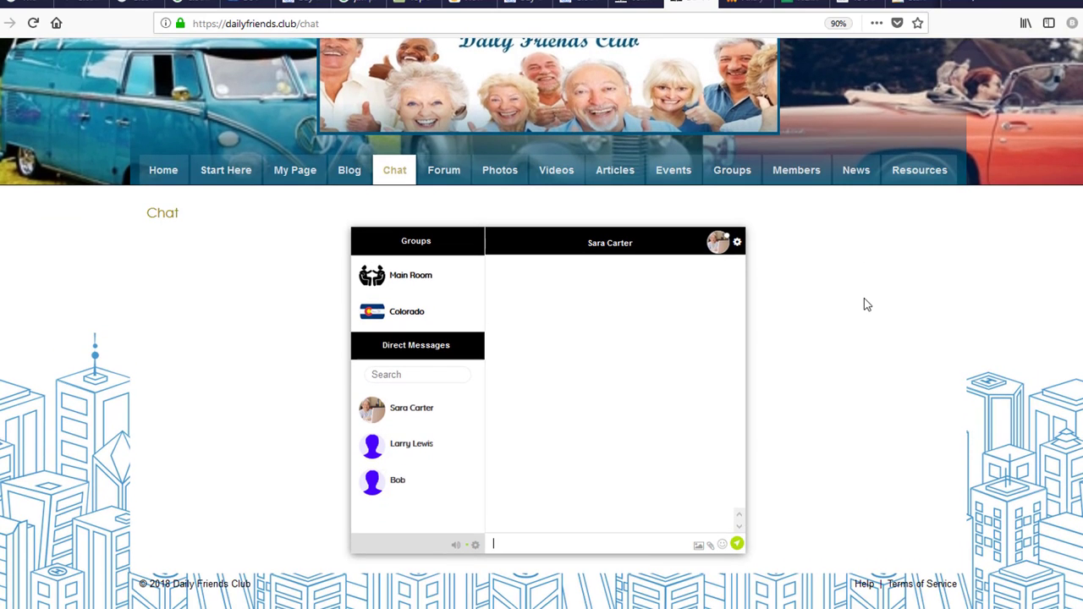